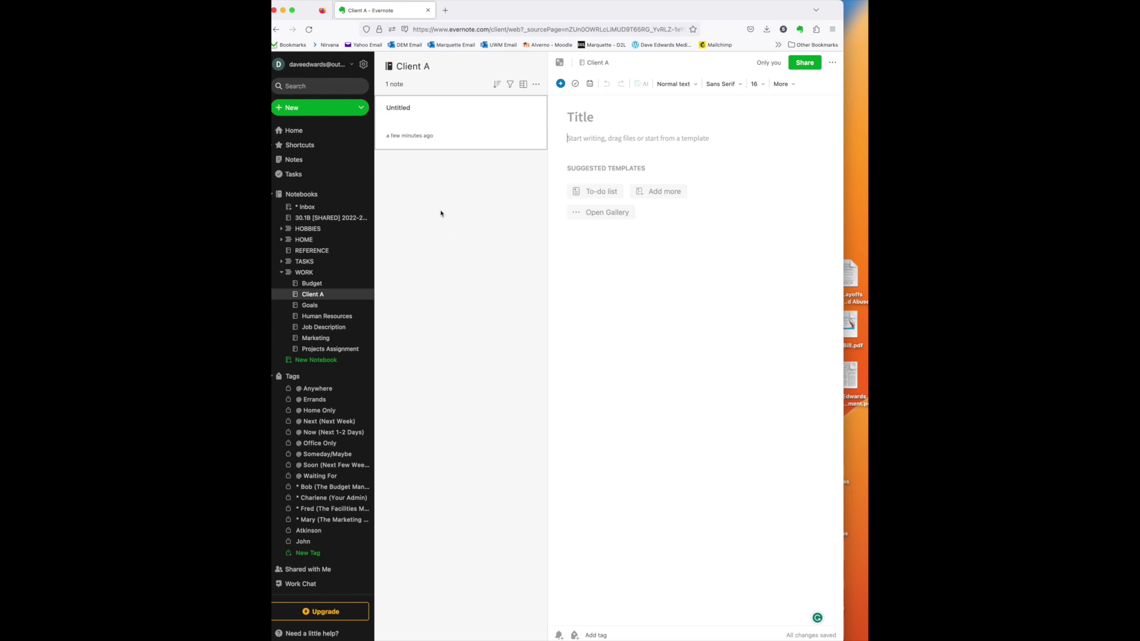
Step: Title the new note '* Project Summary' and move into the body
left_click(568, 115)
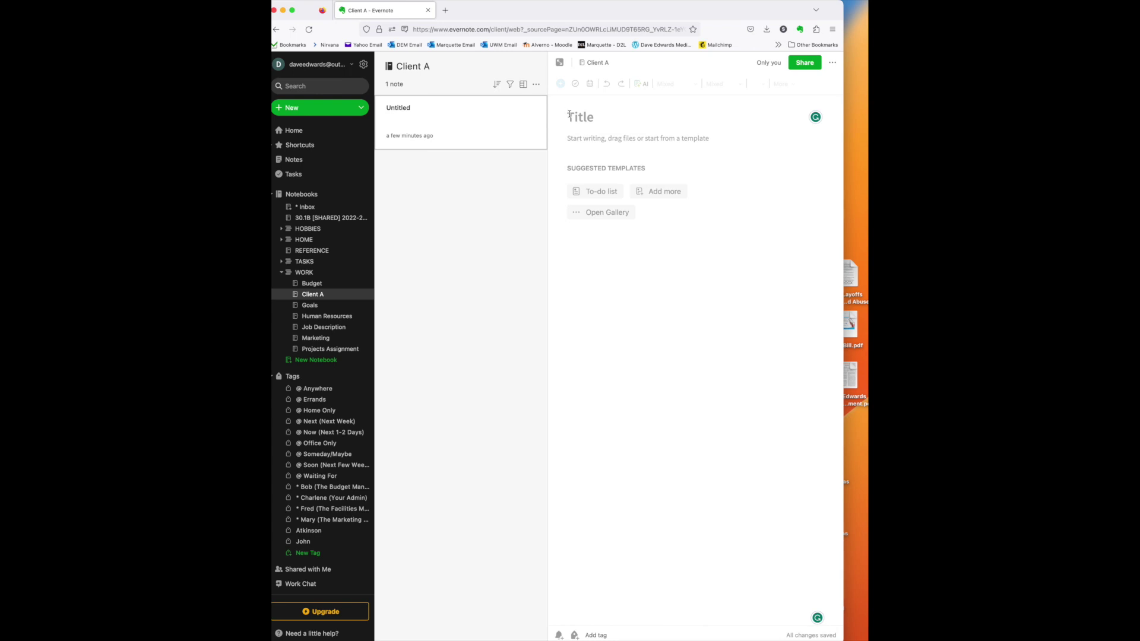
type("* Project Summary")
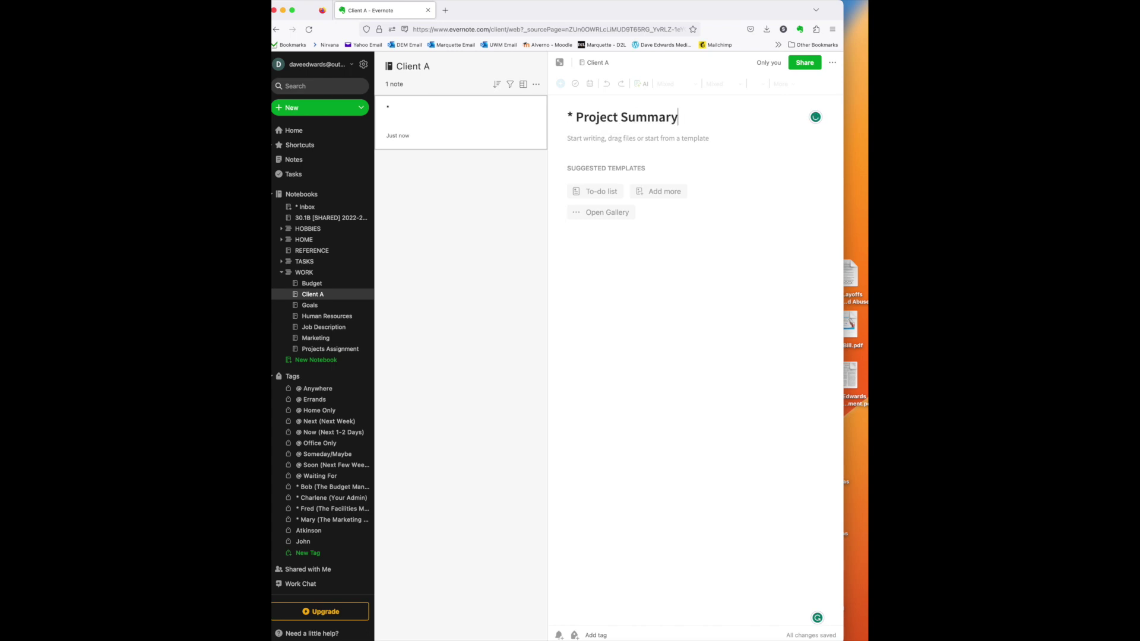
key("Return")
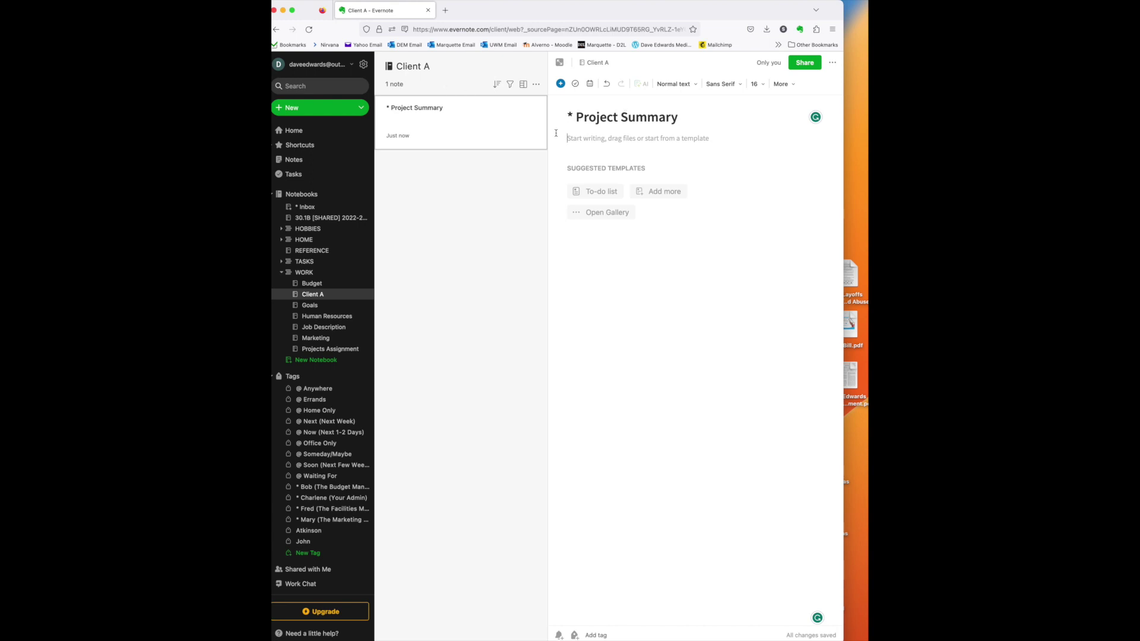
Step: List Contact, Phone, Email, Assistant and Snail, then add an equals-sign divider line
key("Return")
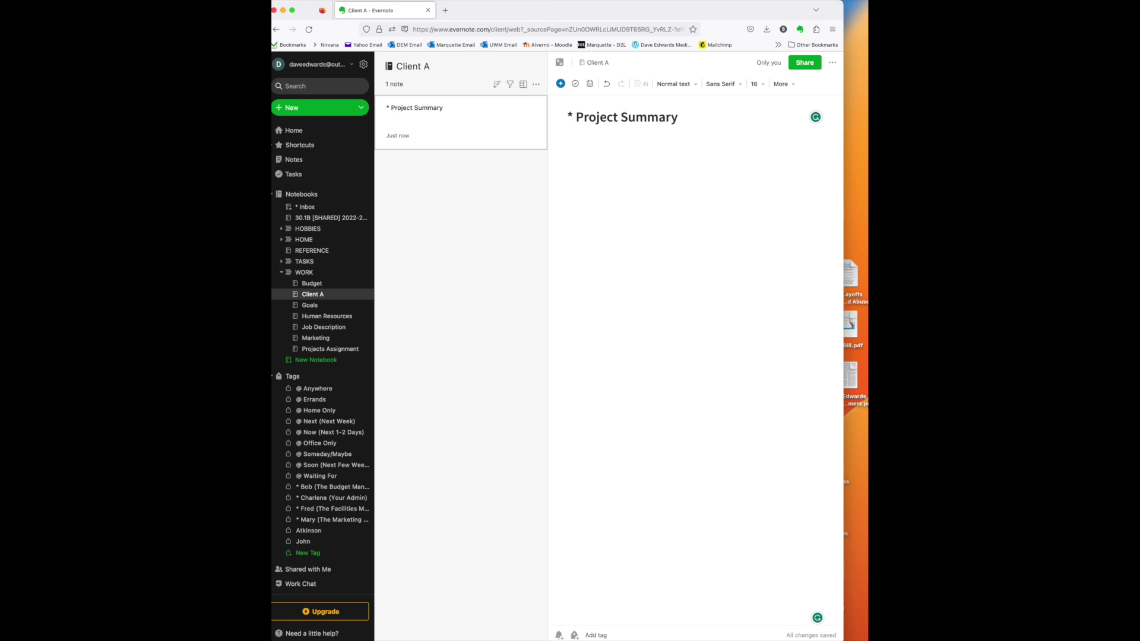
type("Contact ")
type("Phone ")
type("Email ")
type("Assistant ")
type("Snail")
type("====================")
key("Return")
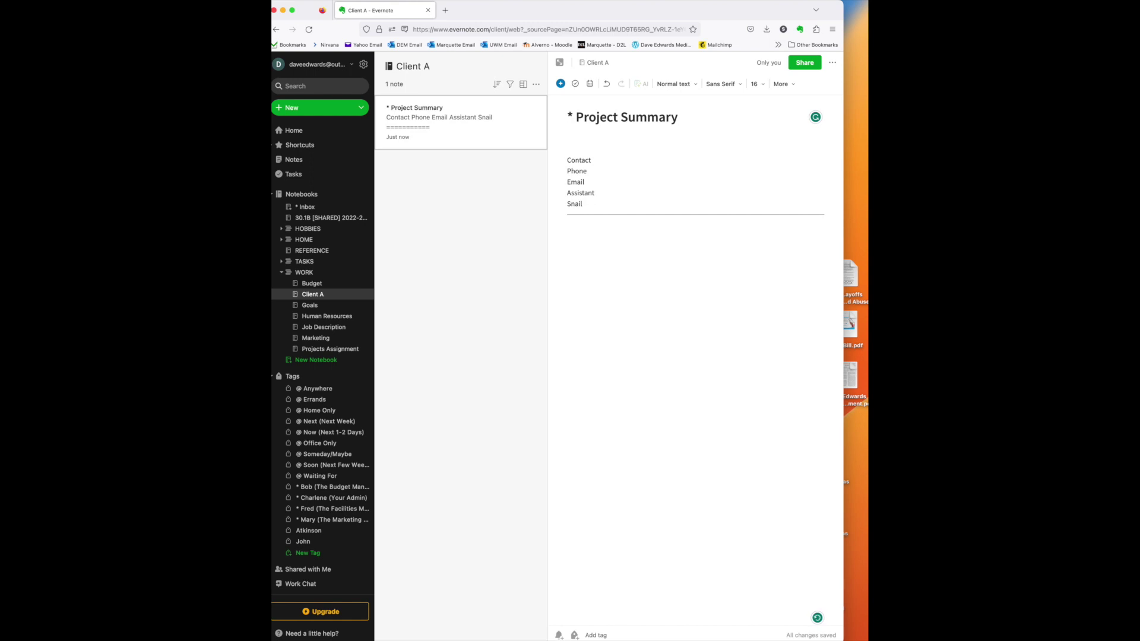
Step: Type the entry 'June 9, 2023 - Told client that I will sign agreement today.'
type("dat")
type("e")
type(" 9, 2023 -")
type(" Told clint")
key("BackSpace")
key("BackSpace")
key("BackSpace")
type("ient that I will sign agreement today.")
key("Return")
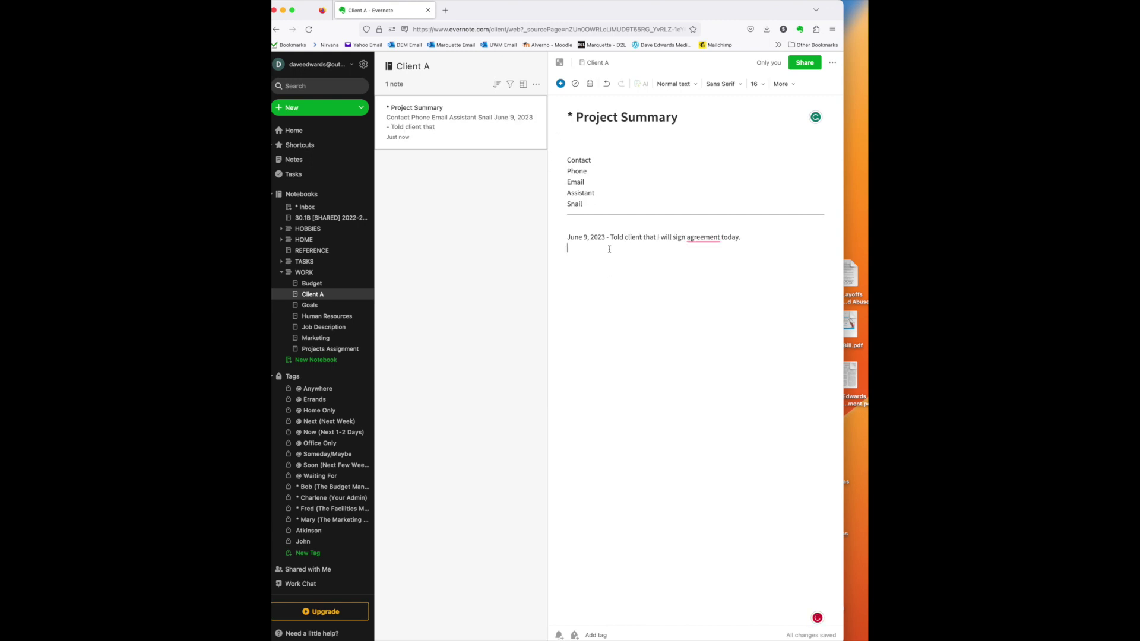
Step: Accept the writing suggestion to insert 'the' before 'agreement'
left_click(686, 237)
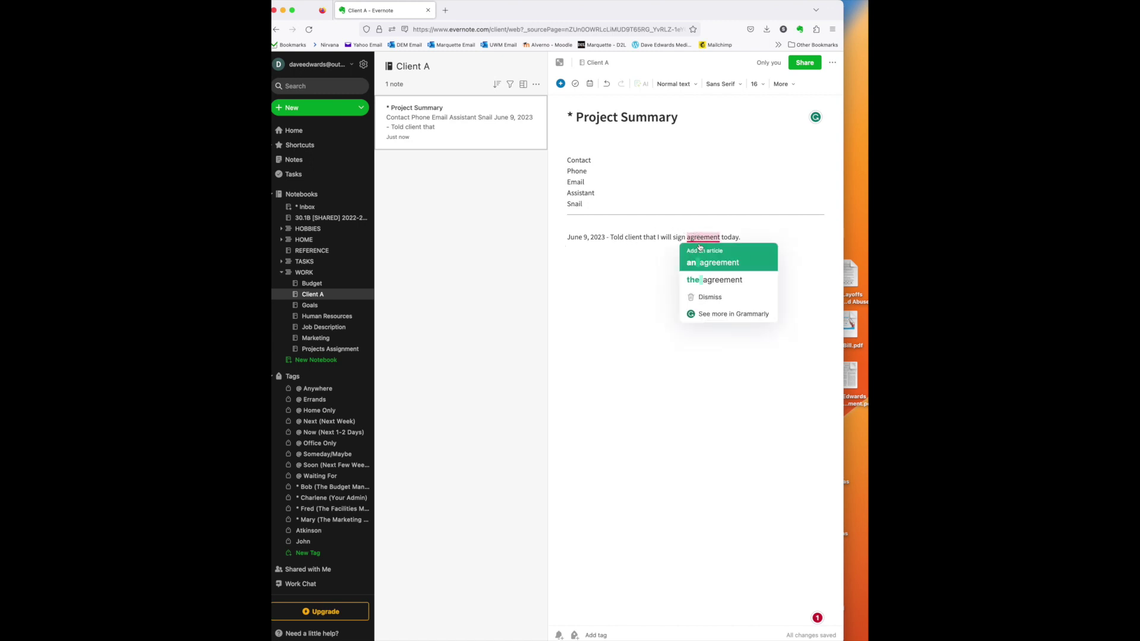
left_click(642, 260)
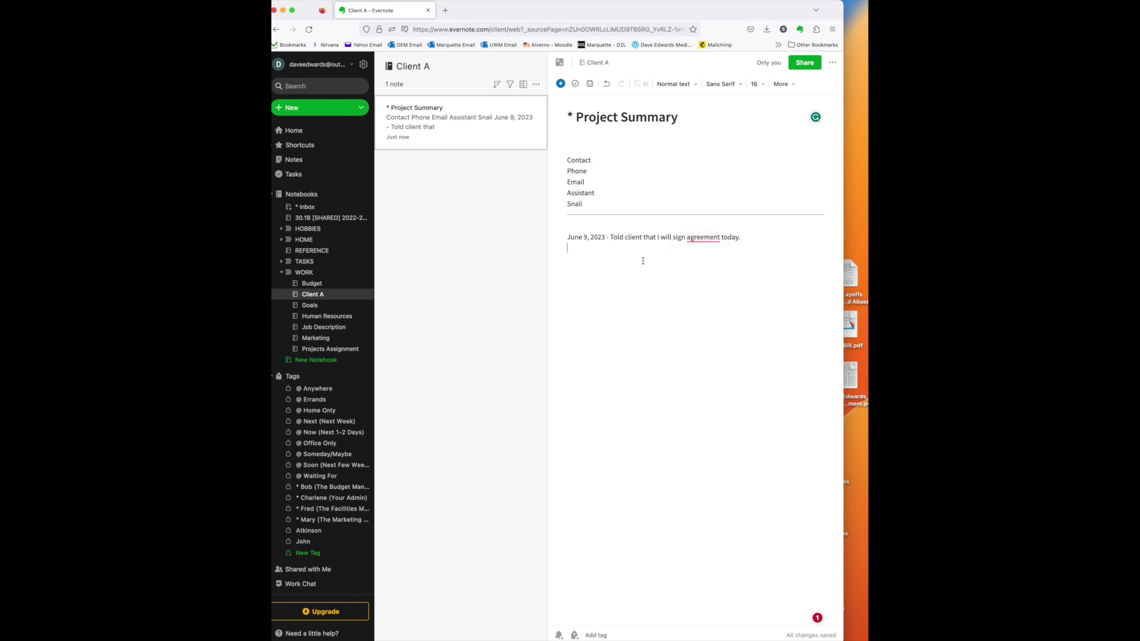
left_click(695, 238)
left_click(714, 280)
Step: Enable a view-only shareable link for '* Project Summary' and close the Share dialog
left_click(806, 65)
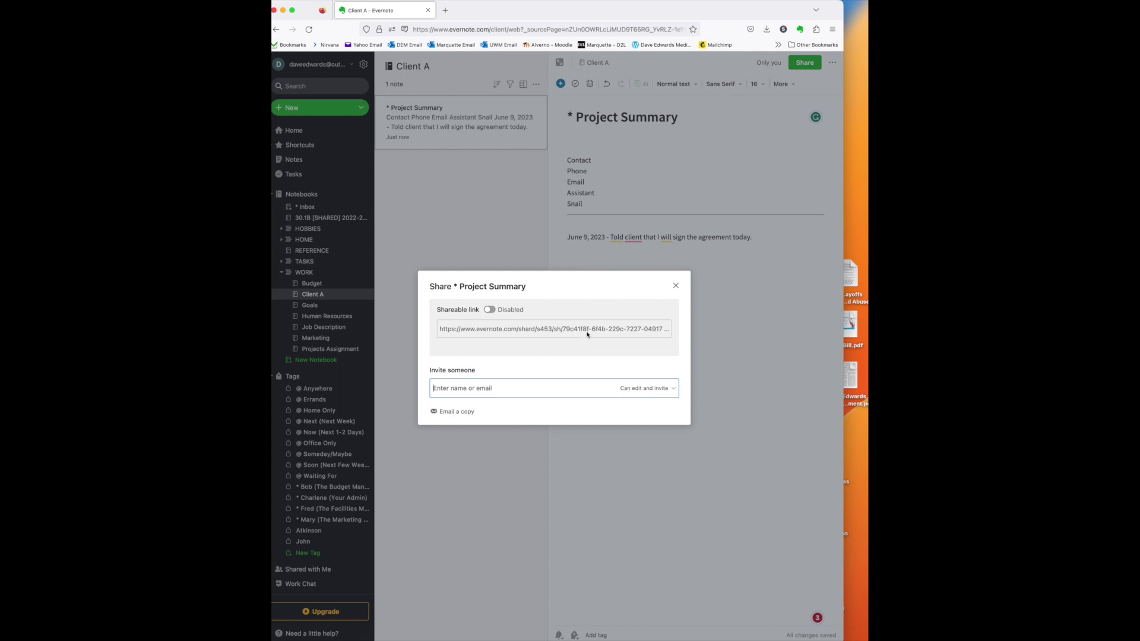
left_click(493, 314)
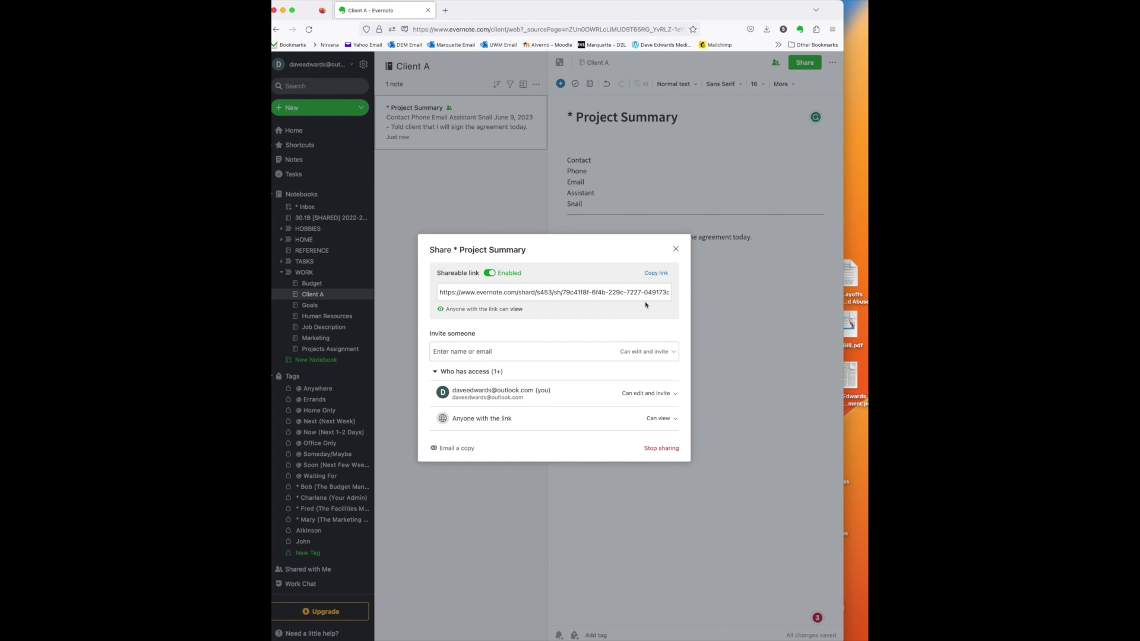
left_click(676, 249)
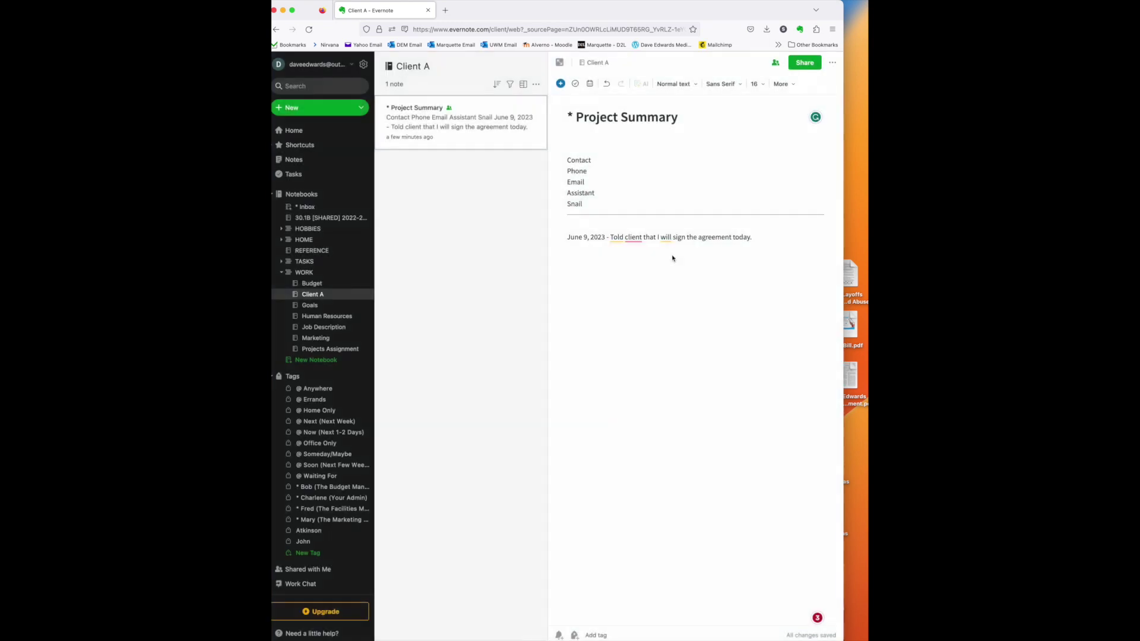
left_click(451, 204)
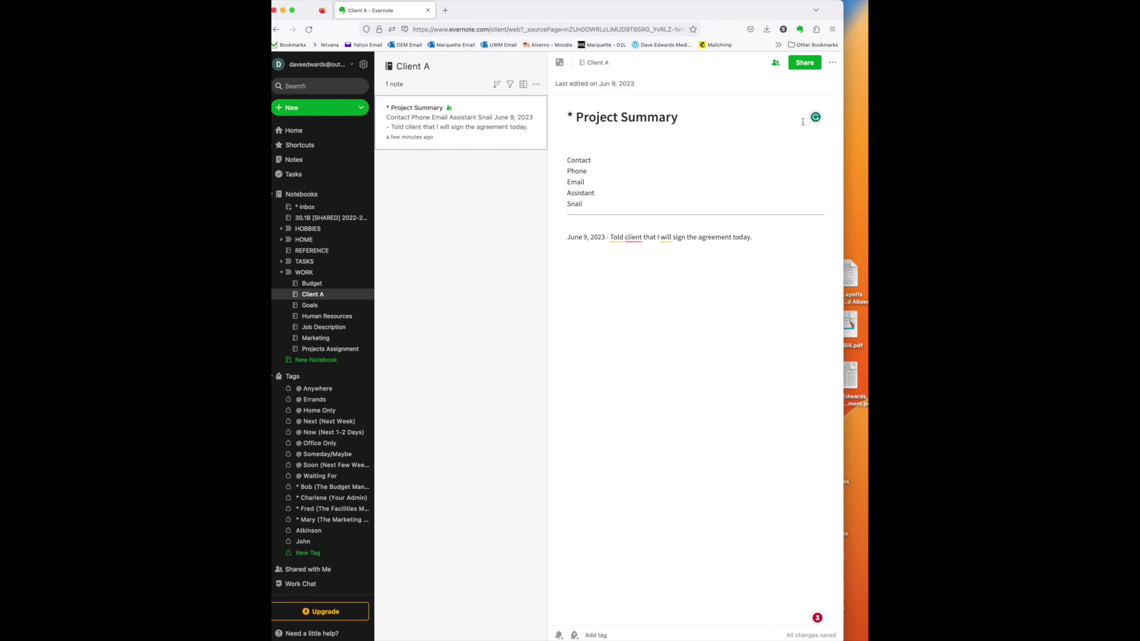
Step: Create a new Client A note titled '2023 0606 - Contract Agreement'
left_click(314, 113)
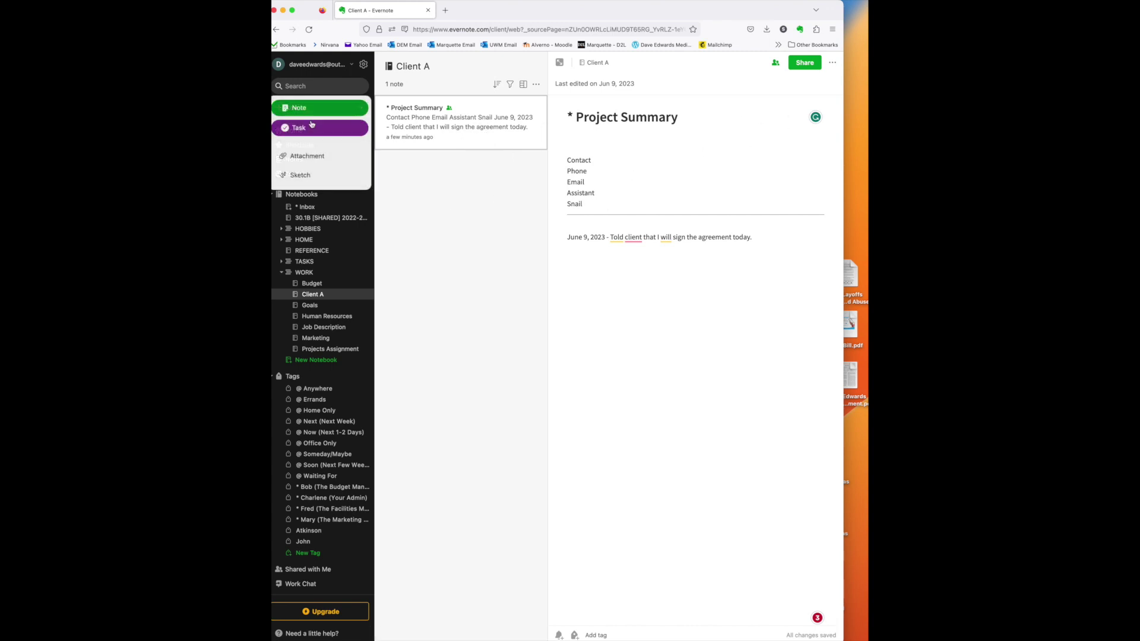
left_click(307, 109)
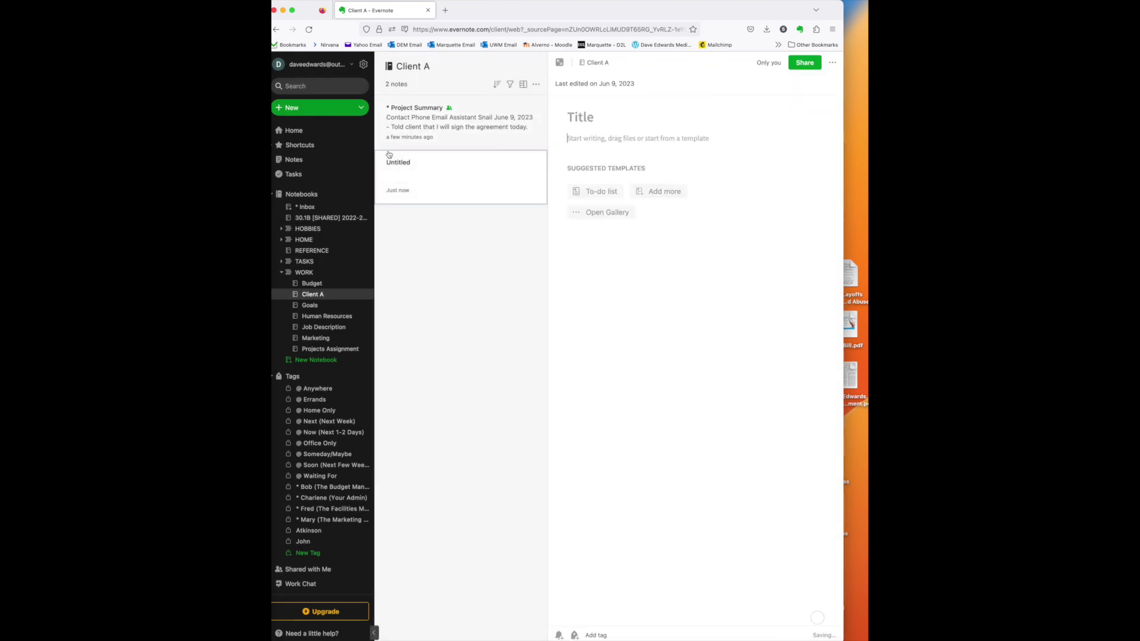
left_click(570, 118)
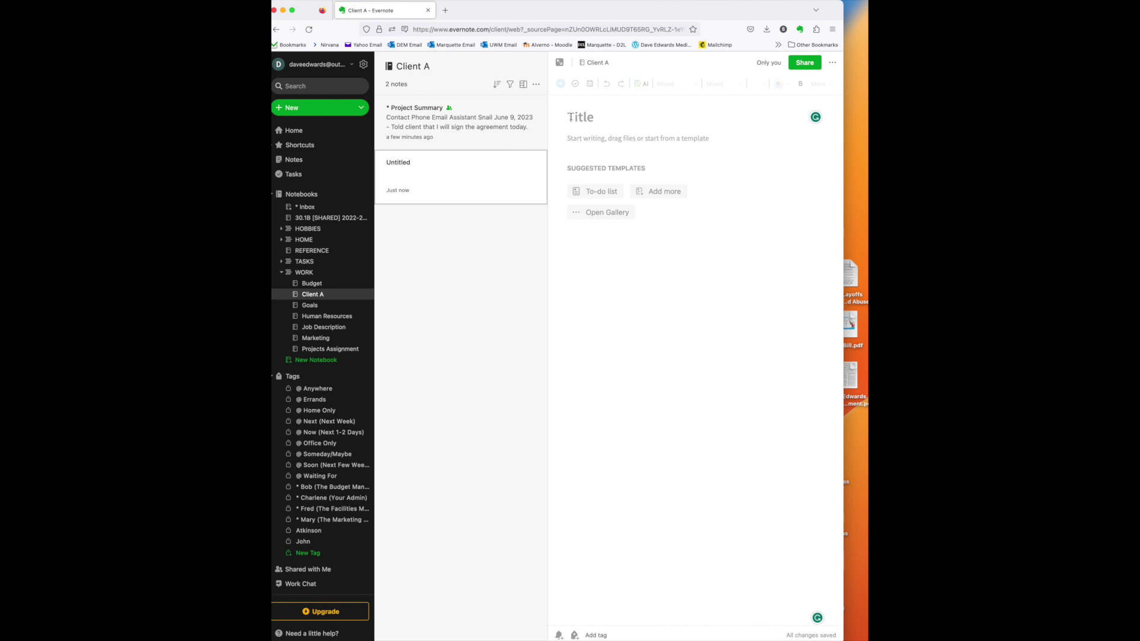
type("2023 0606 - Co")
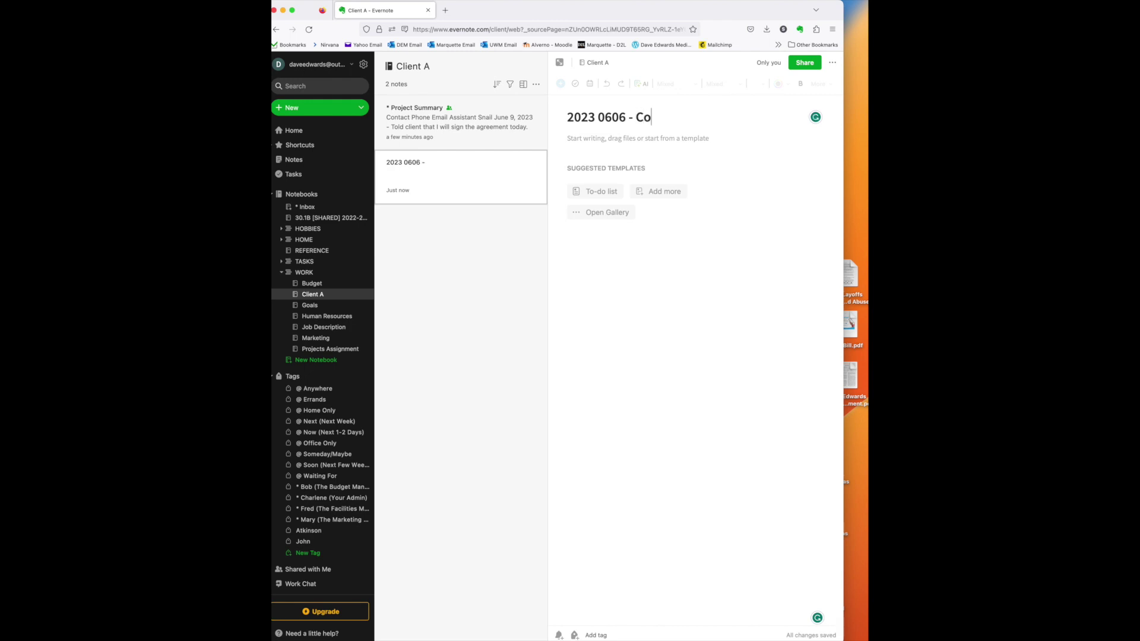
type("ntract Agreement")
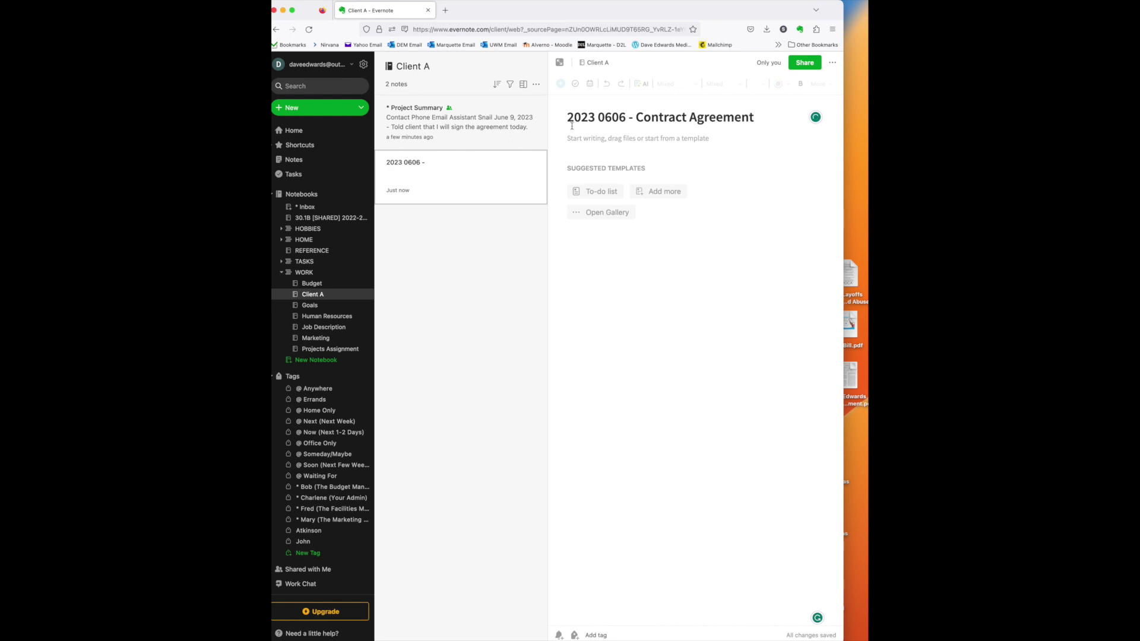
left_click(587, 147)
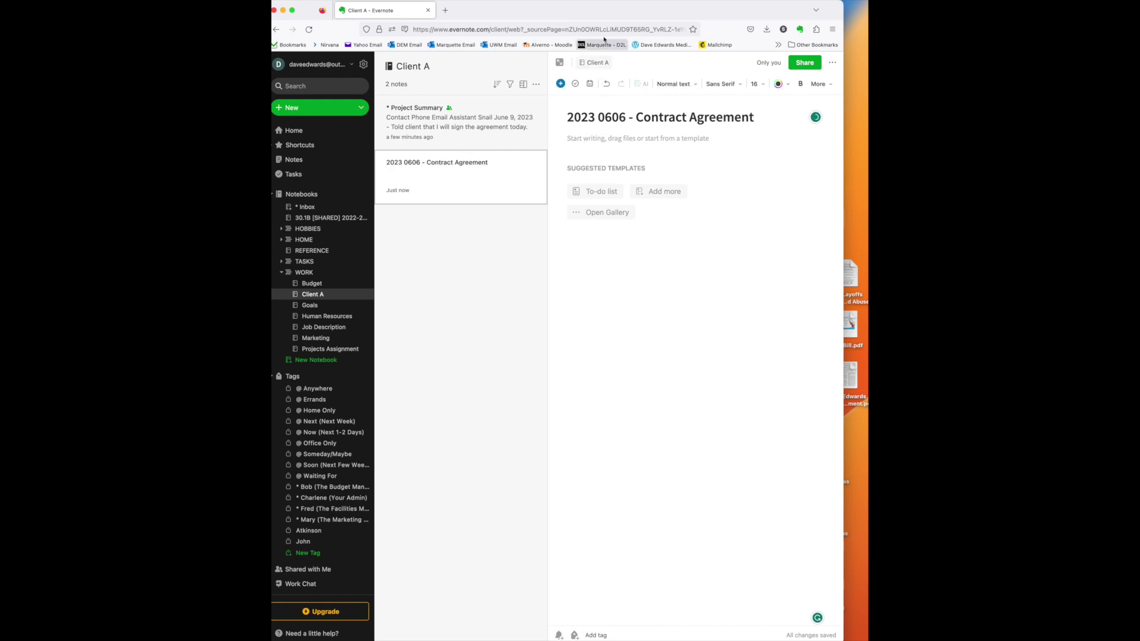
Step: Shift the browser window slightly left to make room for dragging in the agreement PDF
left_click_drag(607, 8, 594, 7)
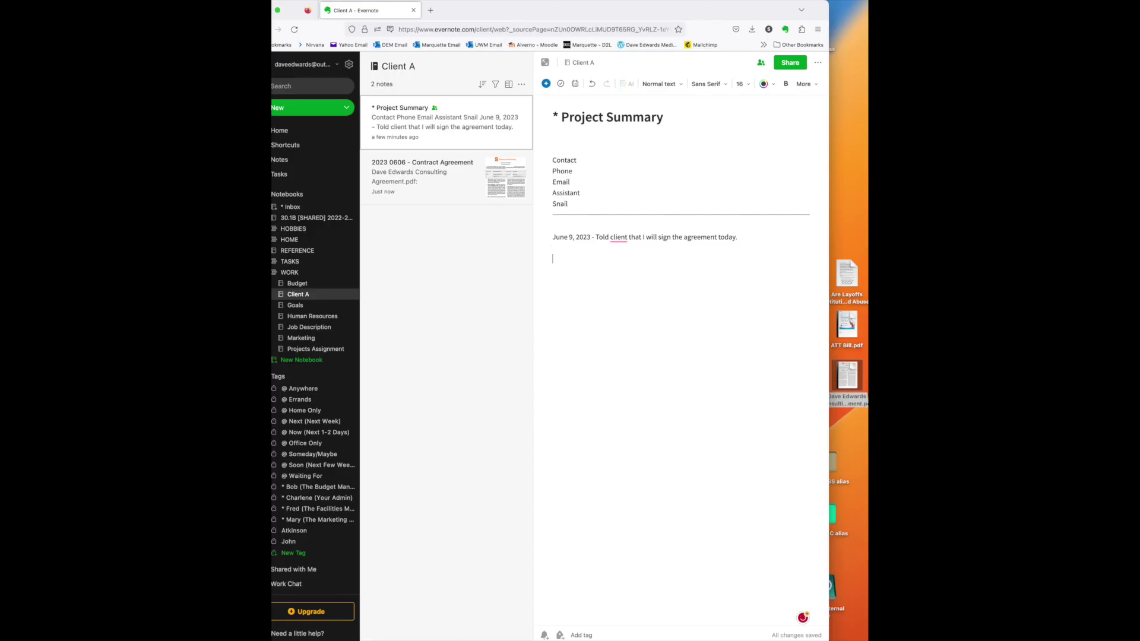
Step: Paste the '2023 0606 - Contract Agreement' note link below the June 9 entry
type("2023 0606 - Contract Agreement")
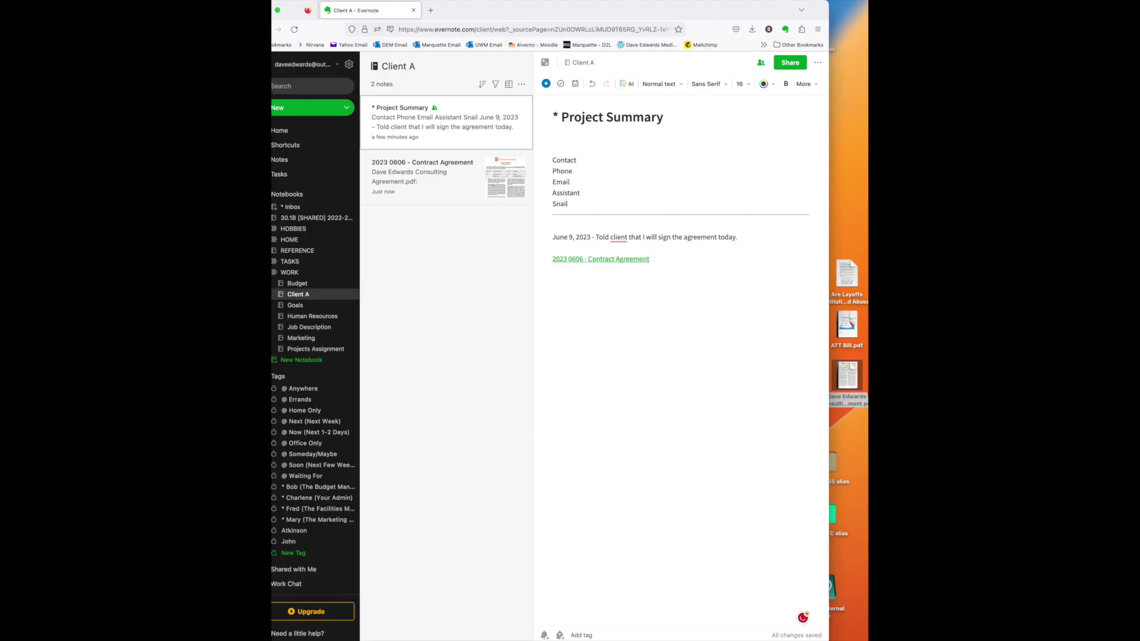